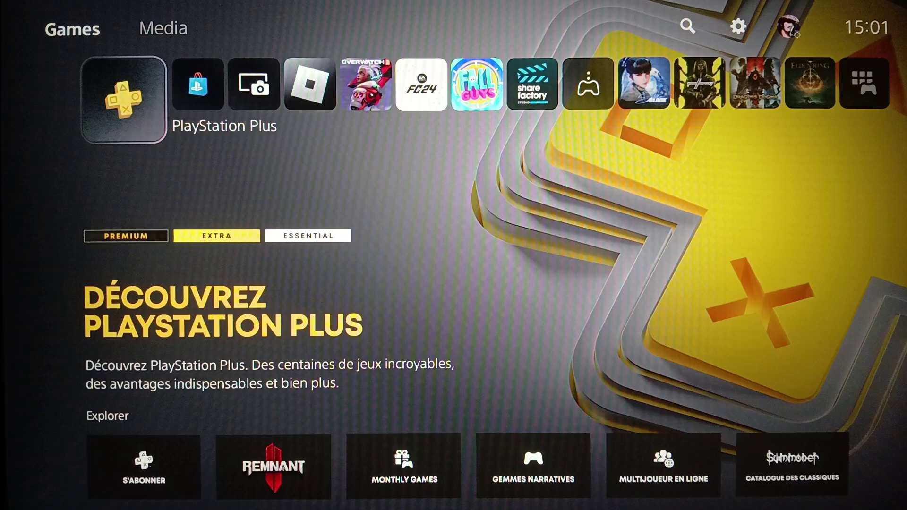
# Browse the home screen games such as Fall Guys and EA SPORTS FC 24, then open Settings
pyautogui.press('Right')
pyautogui.press('Right')
pyautogui.press('Right')
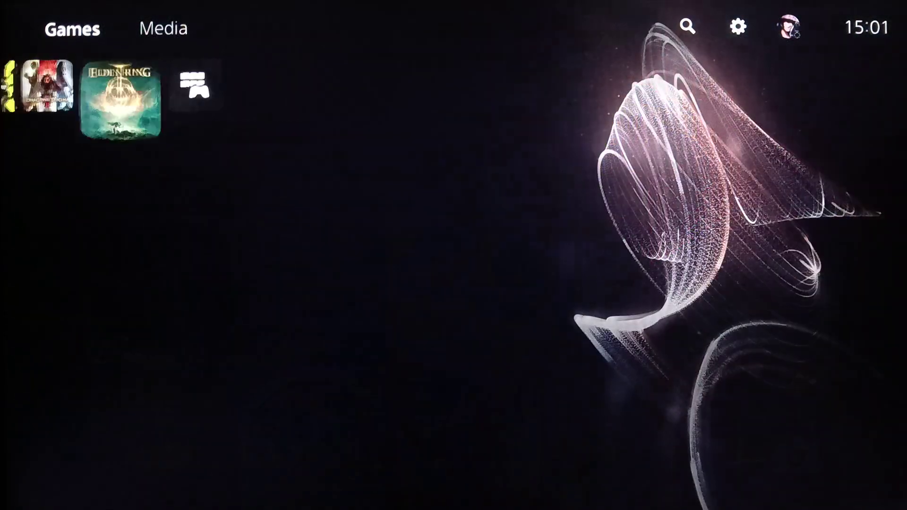
pyautogui.press('Left')
pyautogui.press('Left')
pyautogui.press('Left')
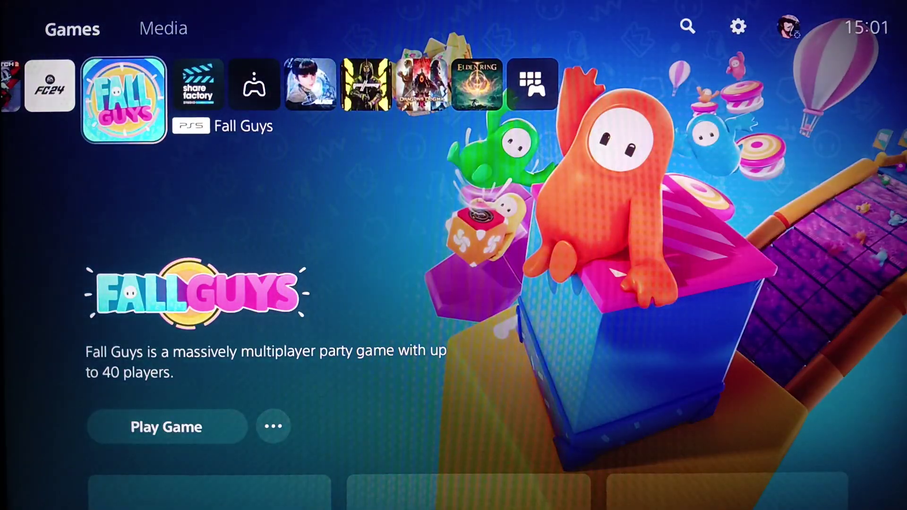
pyautogui.press('Left')
pyautogui.press('Left')
pyautogui.press('Left')
pyautogui.press('Left')
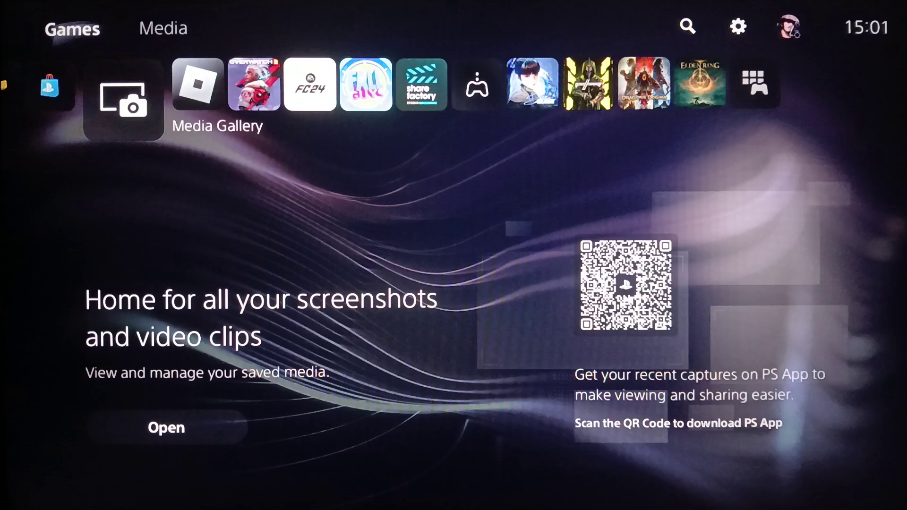
pyautogui.press('Return')
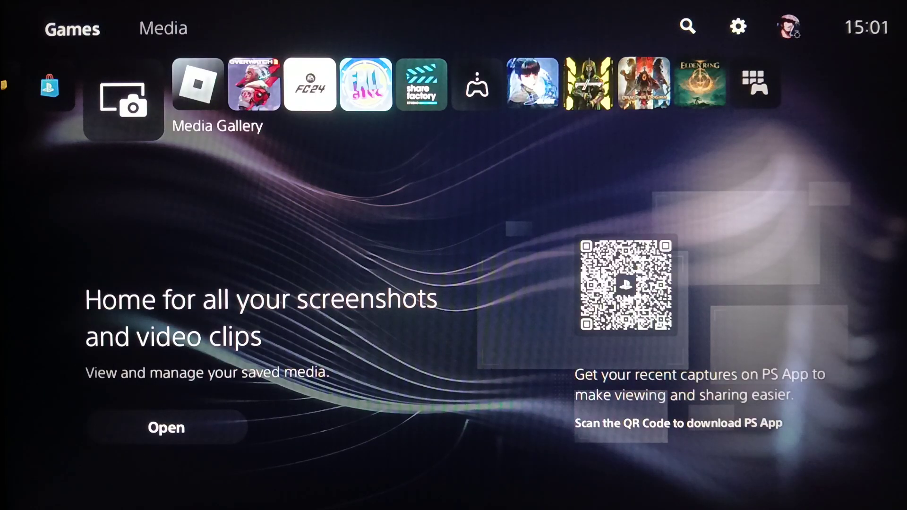
pyautogui.press('Right')
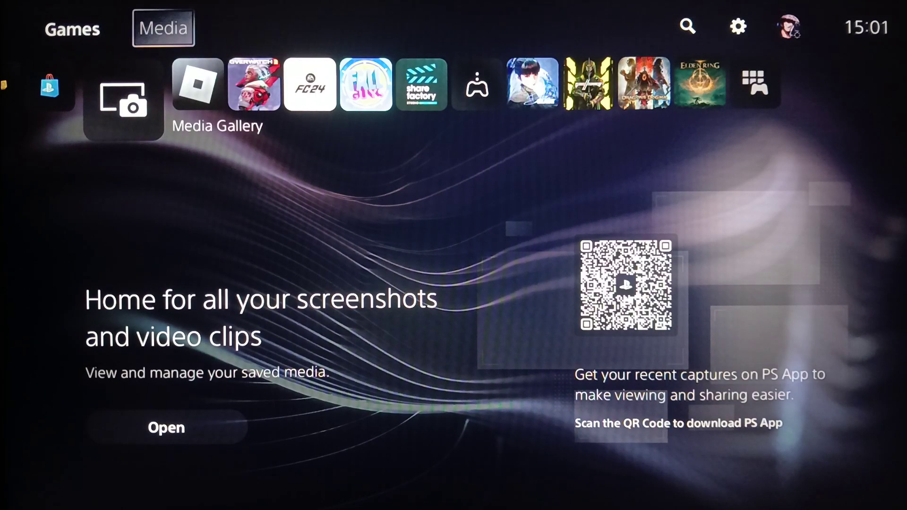
pyautogui.press('Right')
pyautogui.press('Right')
pyautogui.press('Right')
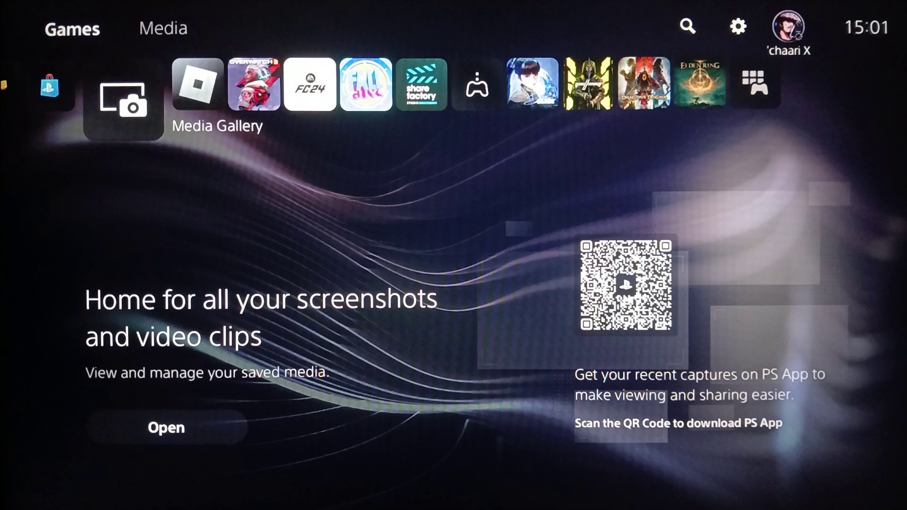
pyautogui.press('Left')
pyautogui.press('Return')
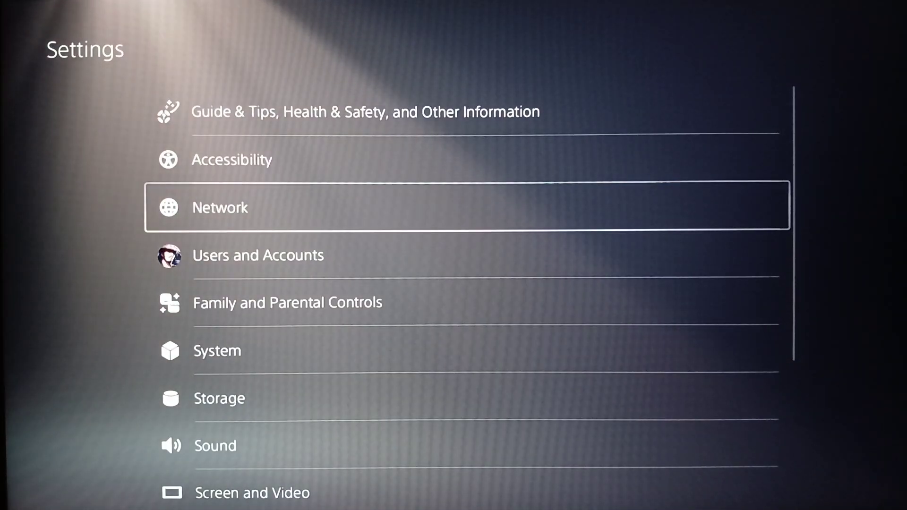
# In Network settings, switch the Connect to the Internet setting off
pyautogui.press('Down')
pyautogui.press('Down')
pyautogui.press('Down')
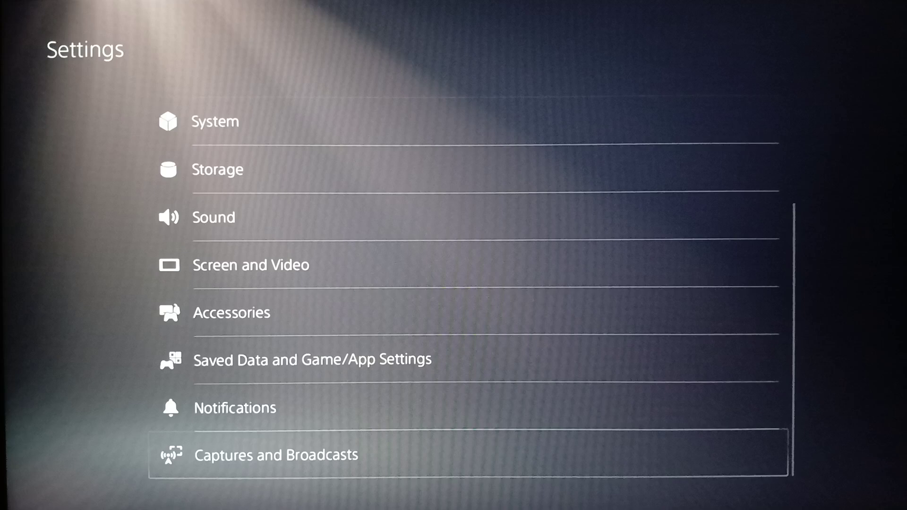
pyautogui.press('Up')
pyautogui.press('Up')
pyautogui.press('Up')
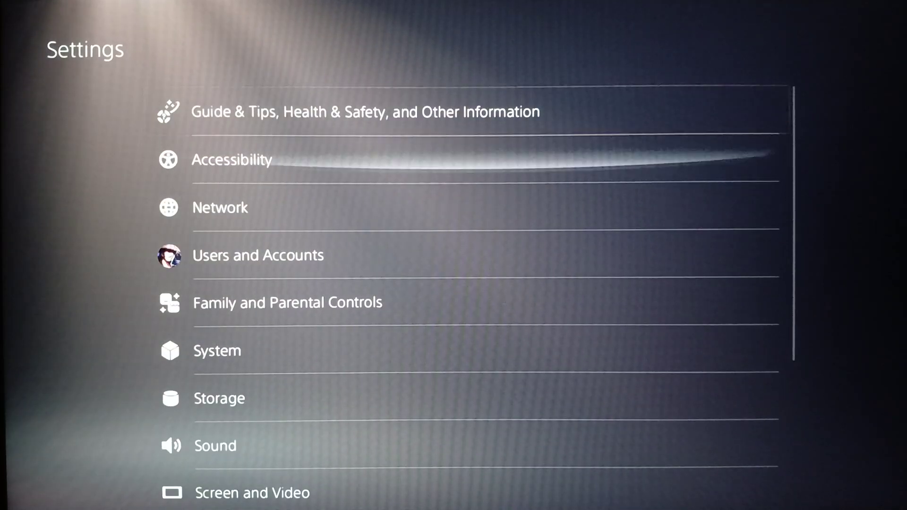
pyautogui.press('Down')
pyautogui.press('Down')
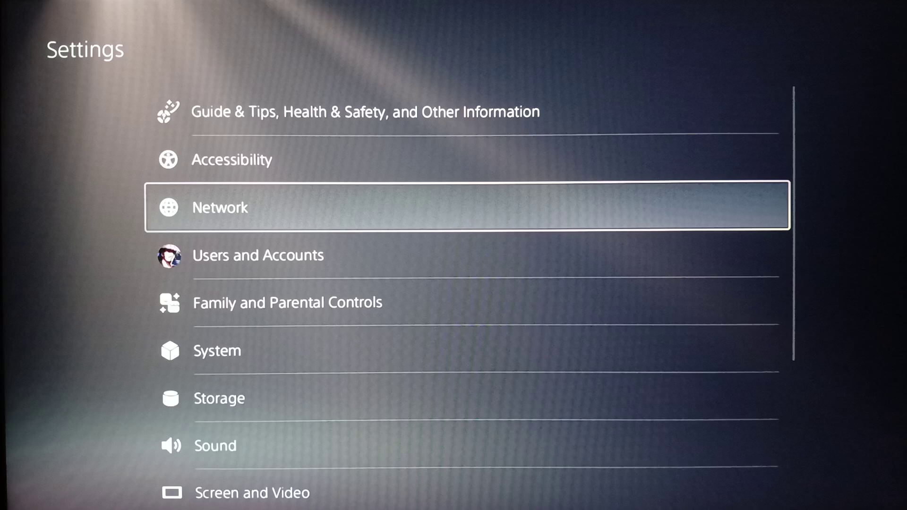
pyautogui.press('Return')
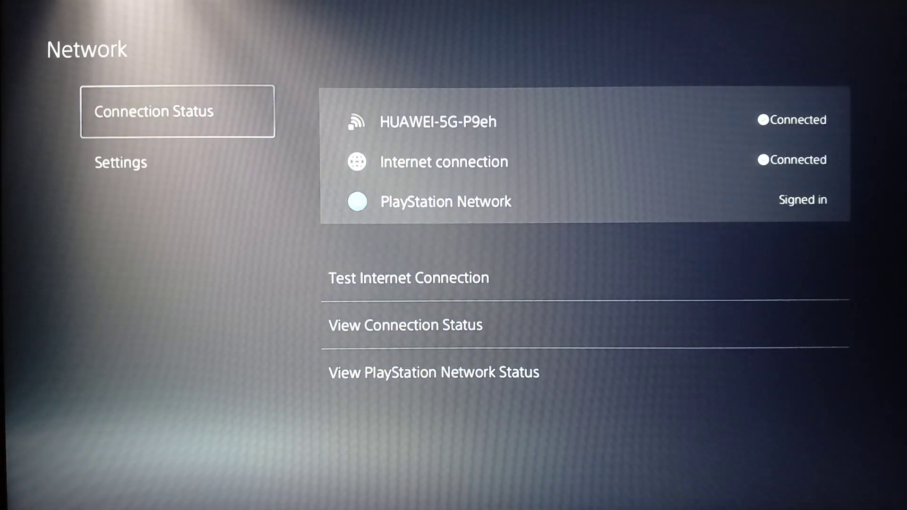
pyautogui.press('Down')
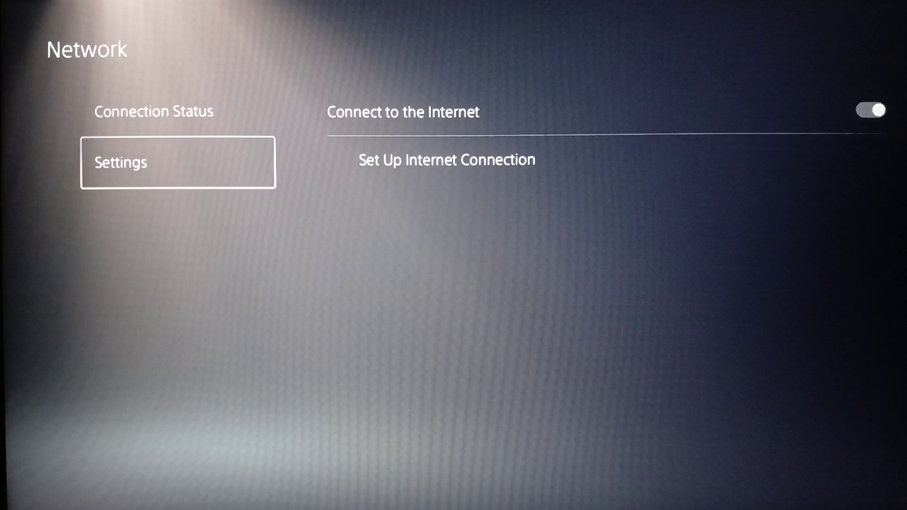
pyautogui.press('Right')
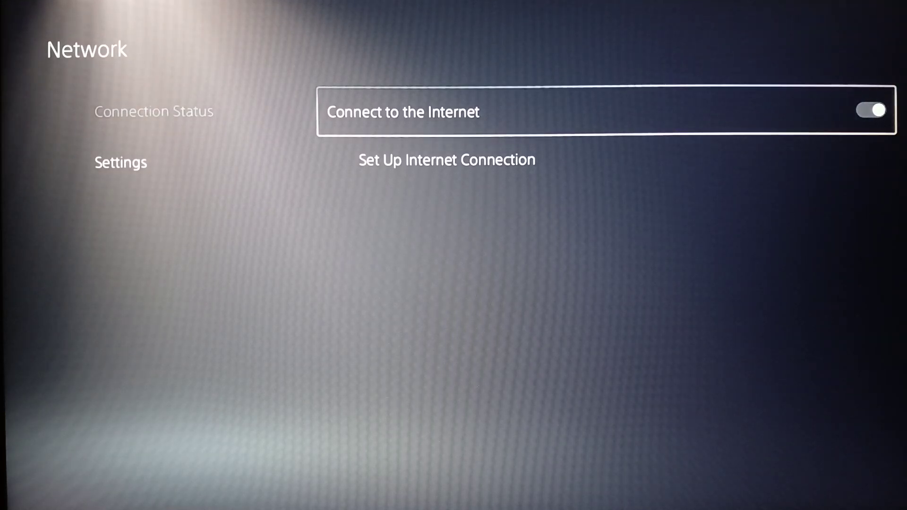
pyautogui.press('Return')
pyautogui.press('Return')
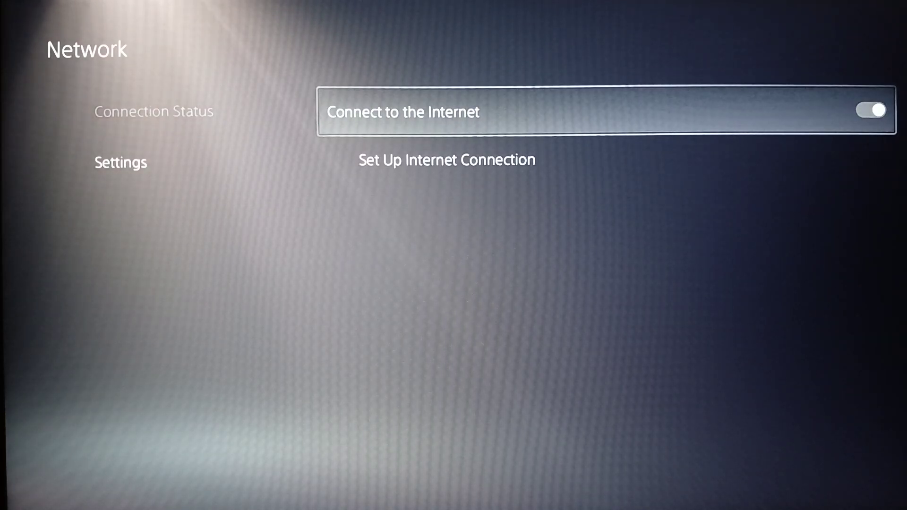
# Bring up the options menu for the connected HUAWEI-5G-P9eh network in Set Up Internet Connection
pyautogui.press('Down')
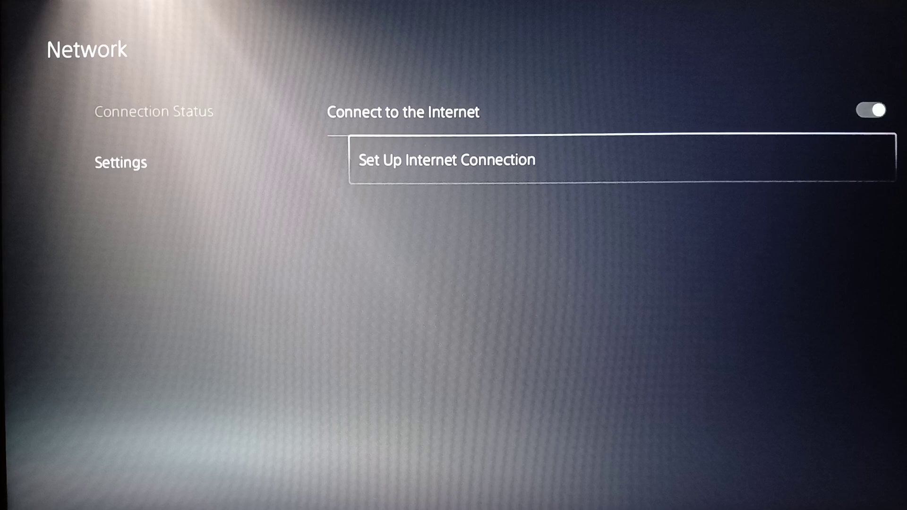
pyautogui.press('Return')
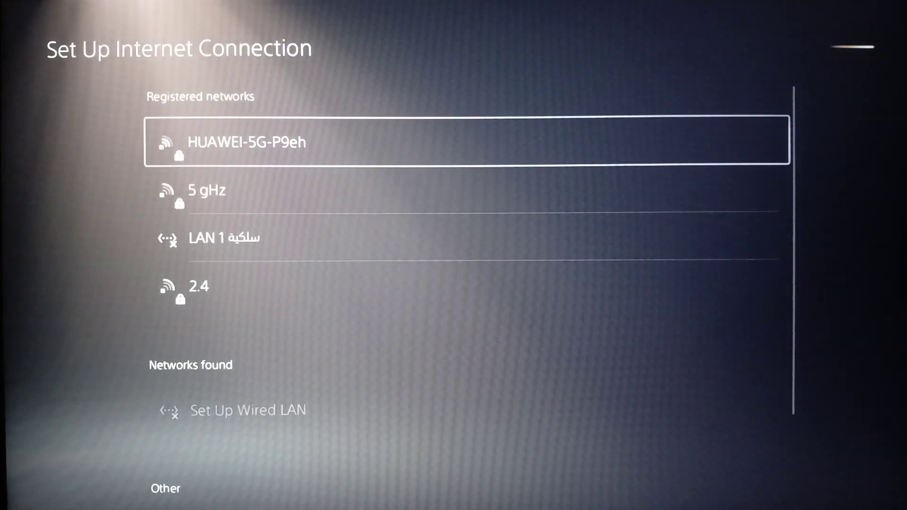
pyautogui.press('Down')
pyautogui.press('Up')
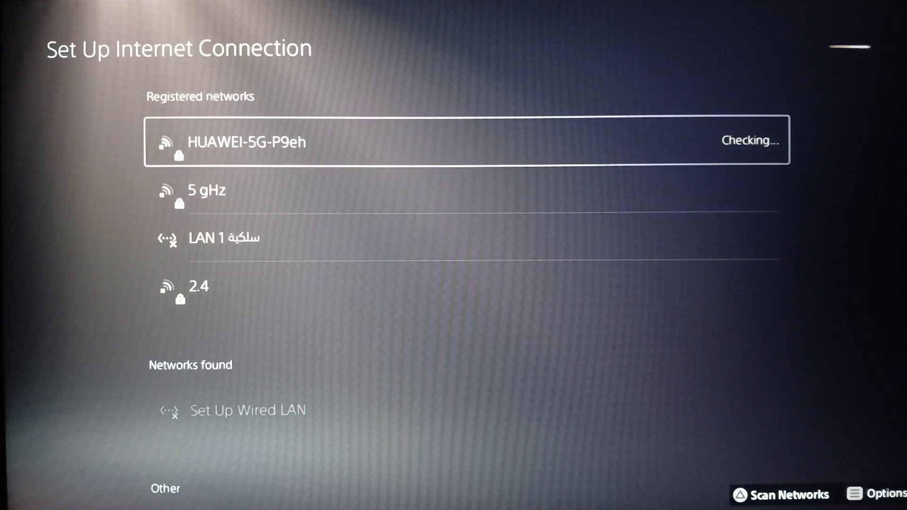
pyautogui.press('Menu')
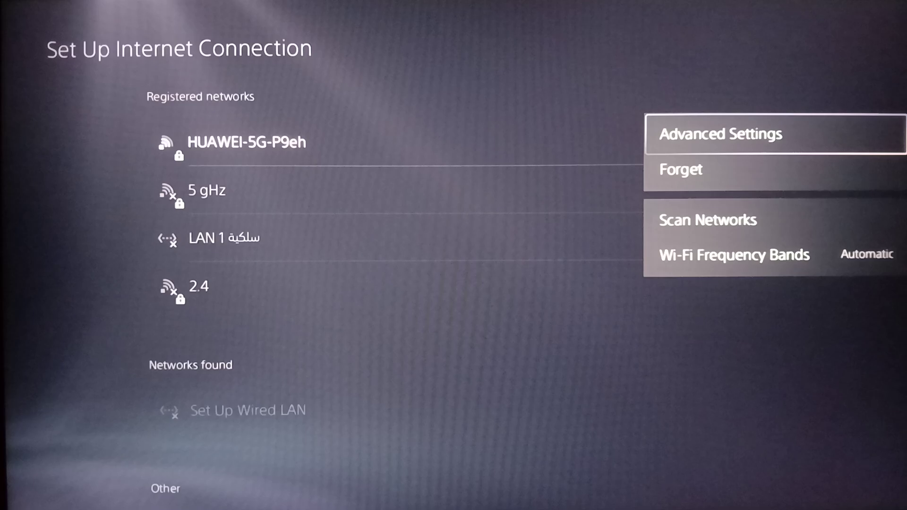
pyautogui.press('Escape')
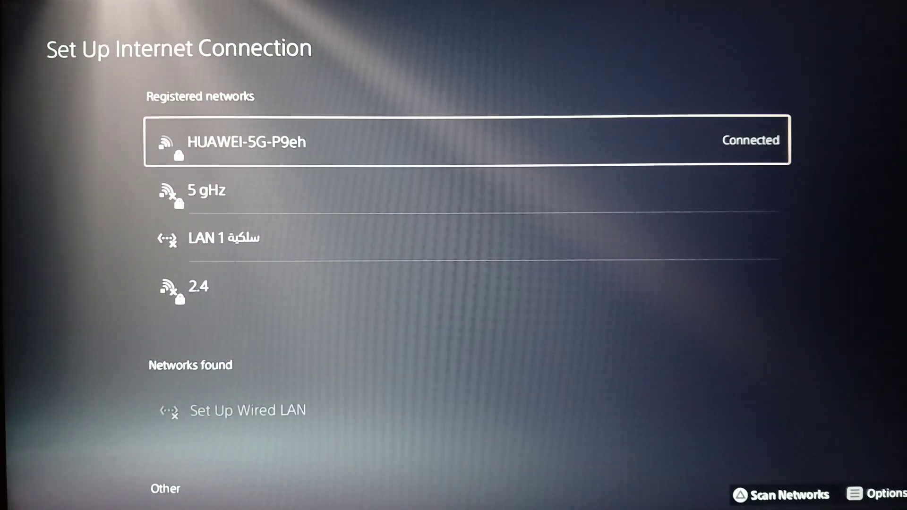
pyautogui.press('Menu')
pyautogui.press('Return')
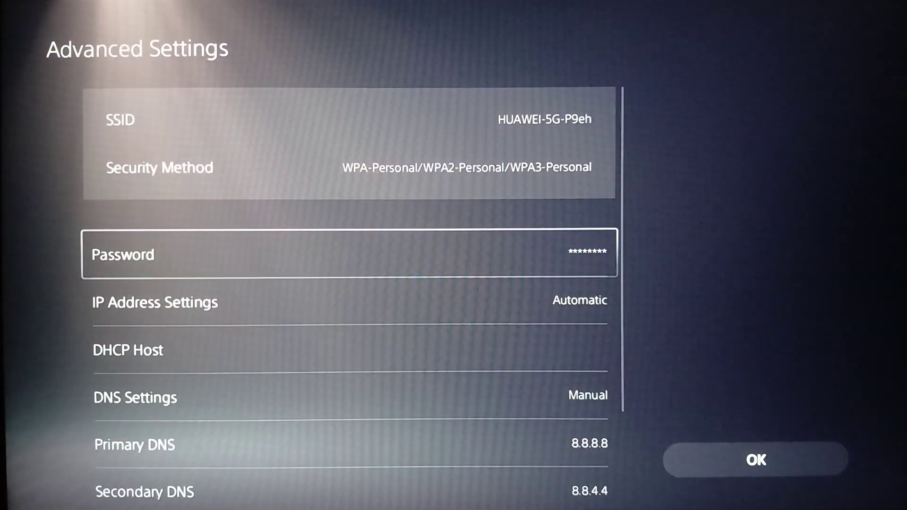
pyautogui.press('Down')
pyautogui.press('Down')
pyautogui.press('Down')
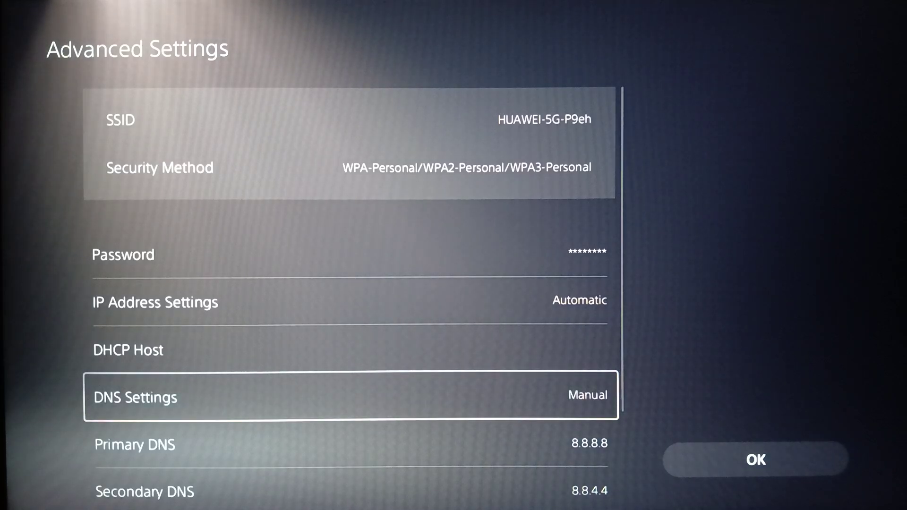
pyautogui.press('Return')
pyautogui.press('Return')
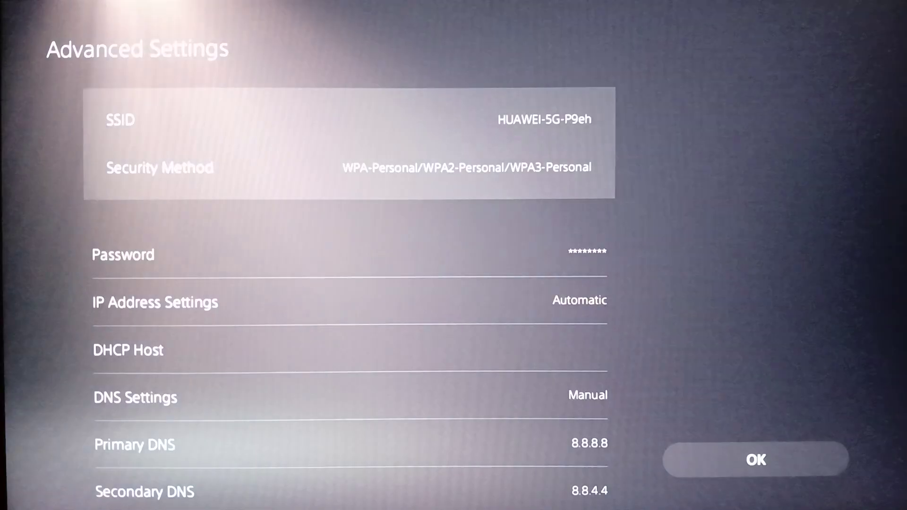
pyautogui.press('Down')
pyautogui.press('Down')
pyautogui.press('Up')
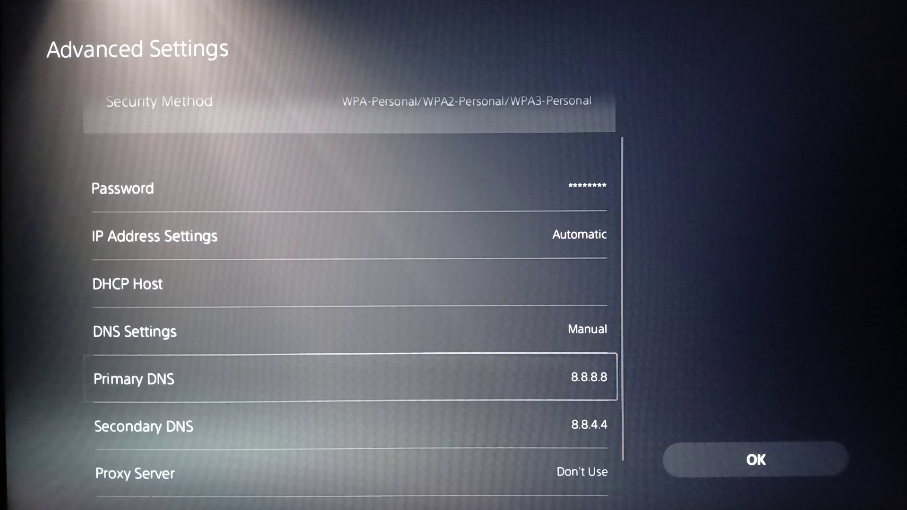
pyautogui.press('Down')
pyautogui.press('Up')
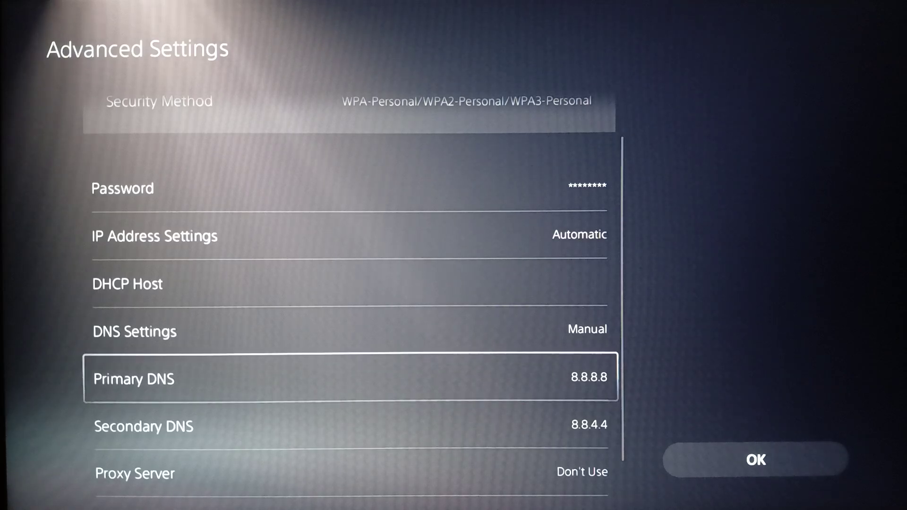
pyautogui.press('Return')
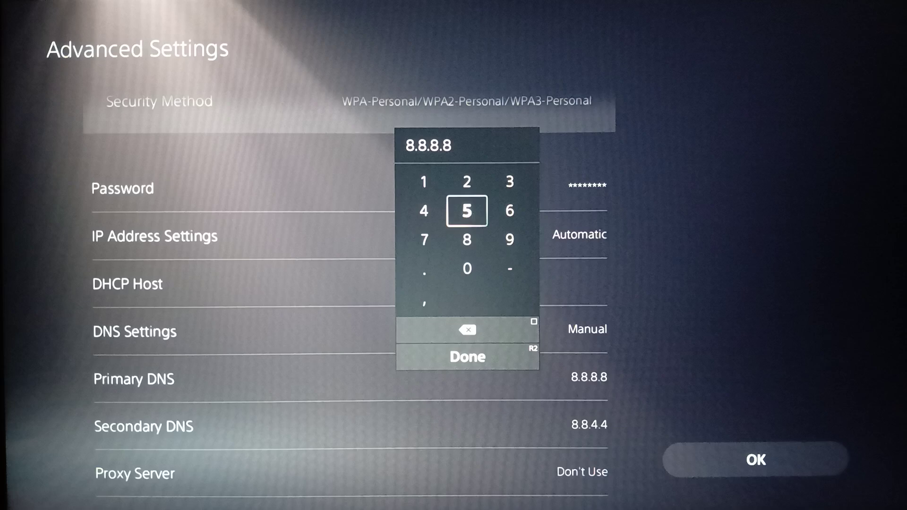
pyautogui.press('Escape')
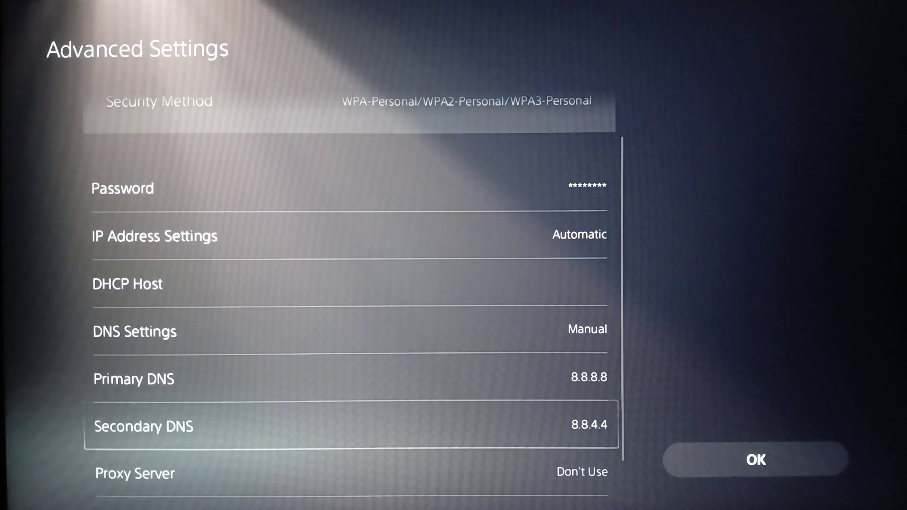
pyautogui.press('Down')
pyautogui.press('Return')
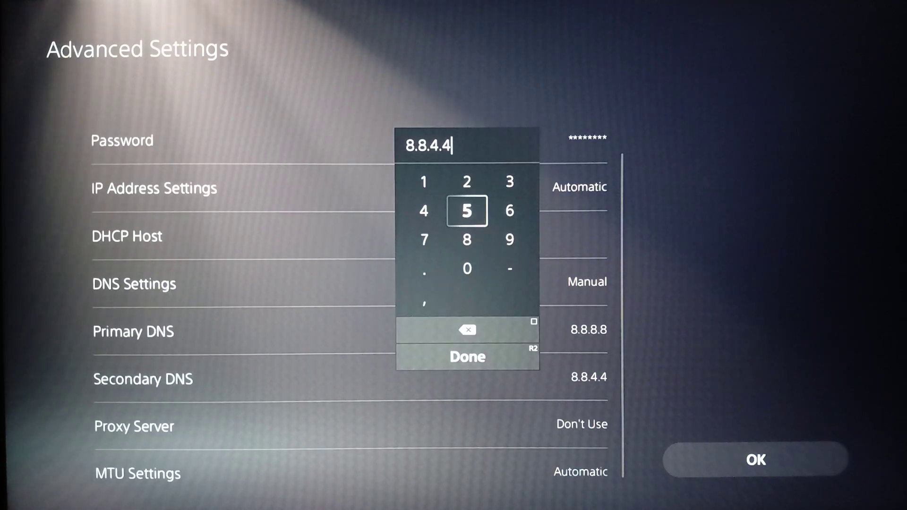
pyautogui.press('Escape')
pyautogui.press('Up')
pyautogui.press('Up')
pyautogui.press('Down')
pyautogui.press('Down')
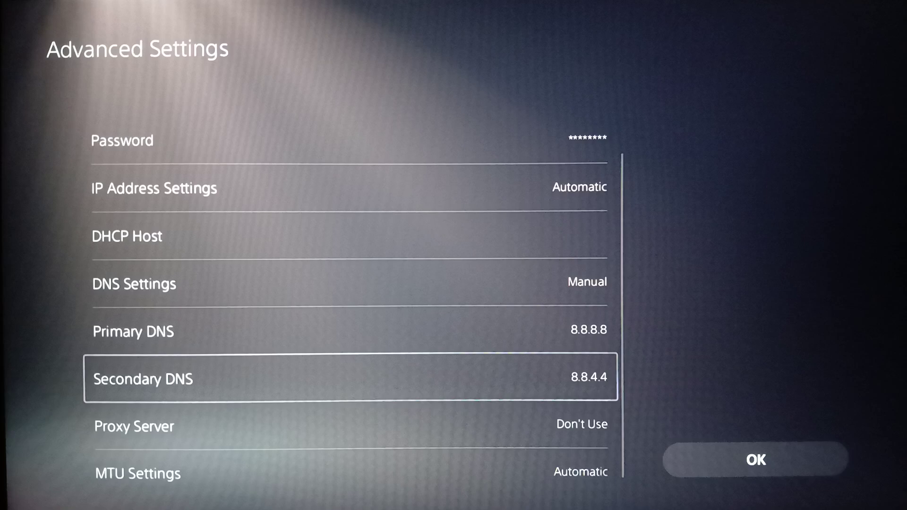
pyautogui.press('Up')
pyautogui.press('Up')
pyautogui.press('Up')
pyautogui.press('Up')
pyautogui.press('Up')
# Review the IP Address Settings choices and leave the mode on Automatic
pyautogui.press('Down')
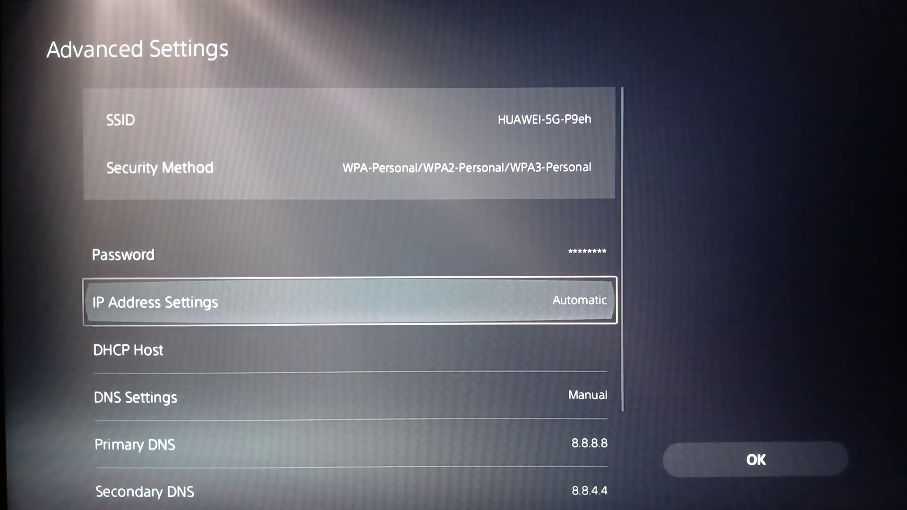
pyautogui.press('Down')
pyautogui.press('Down')
pyautogui.press('Up')
pyautogui.press('Up')
pyautogui.press('Up')
pyautogui.press('Down')
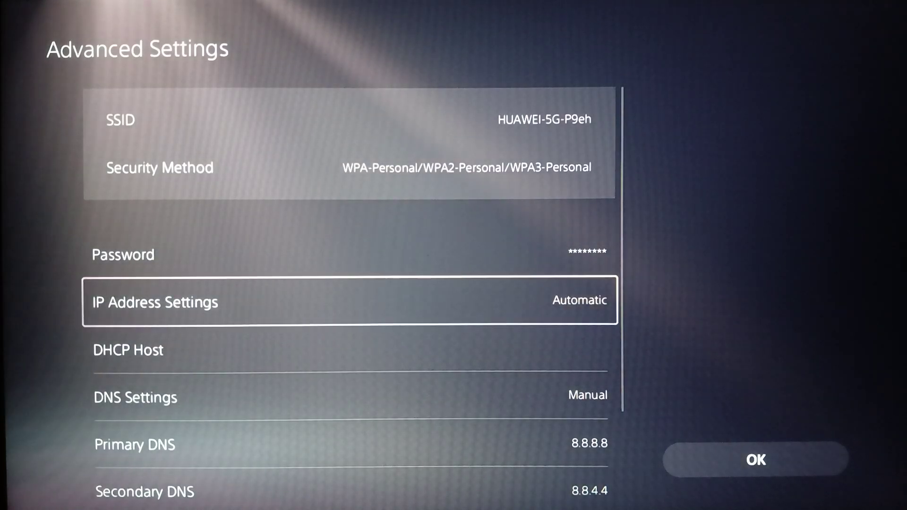
pyautogui.press('Return')
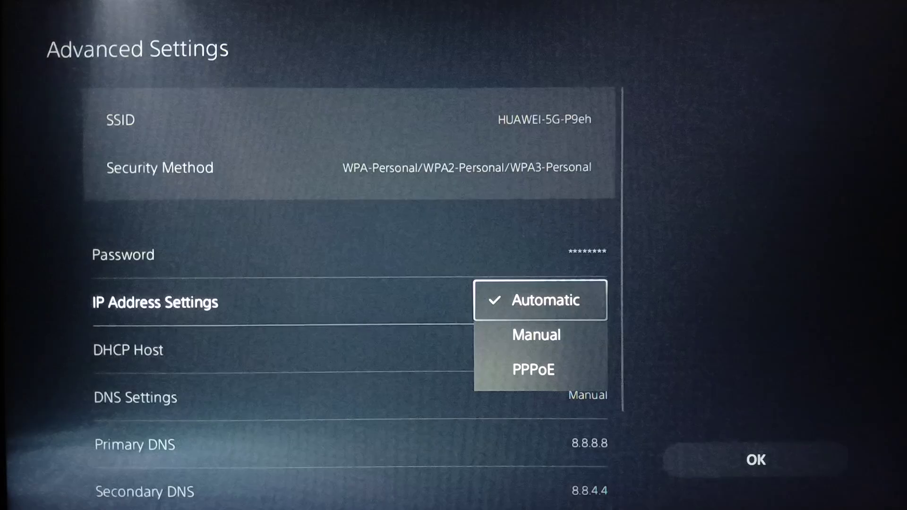
pyautogui.press('Down')
pyautogui.press('Down')
pyautogui.press('Up')
pyautogui.press('Up')
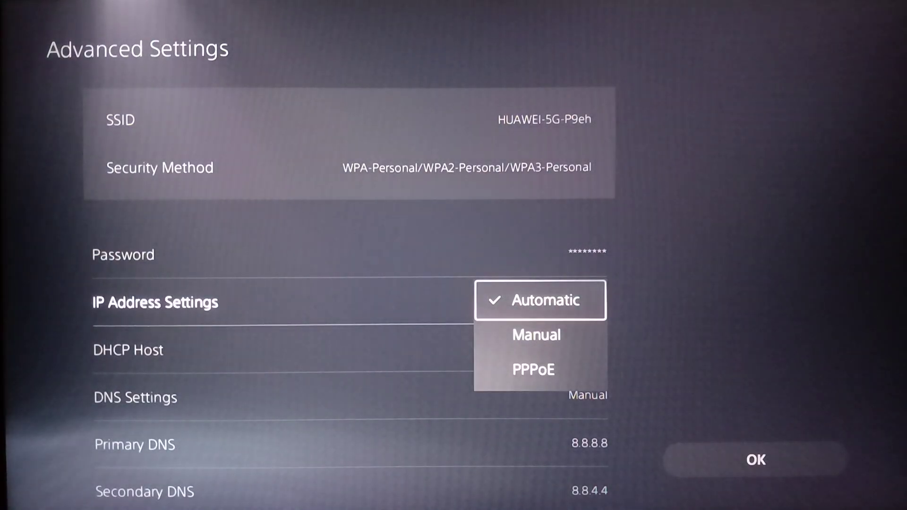
pyautogui.press('Down')
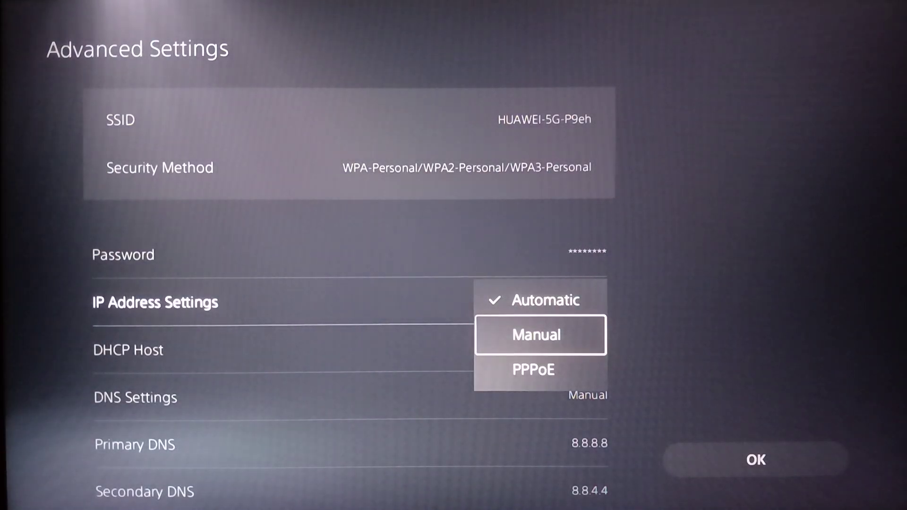
pyautogui.press('Escape')
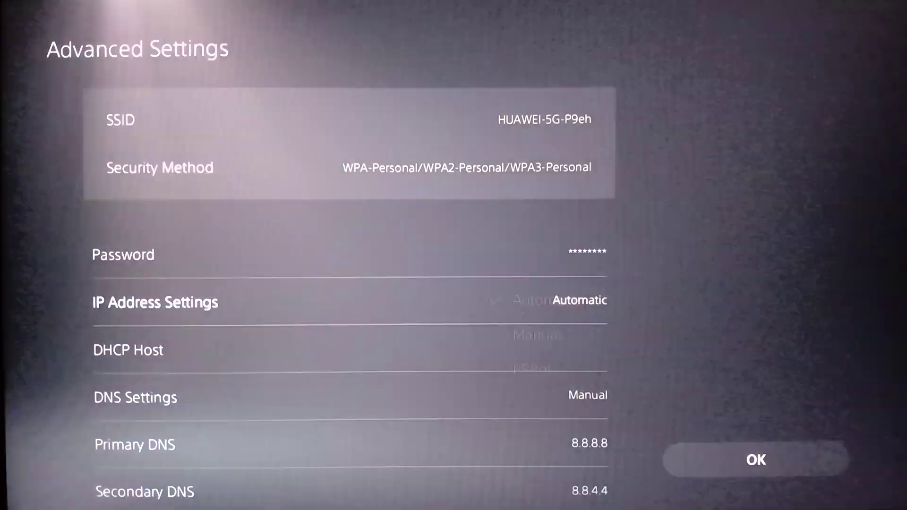
# Apply the advanced settings, reconnect to HUAWEI-5G-P9eh, and return to the home screen
pyautogui.press('Return')
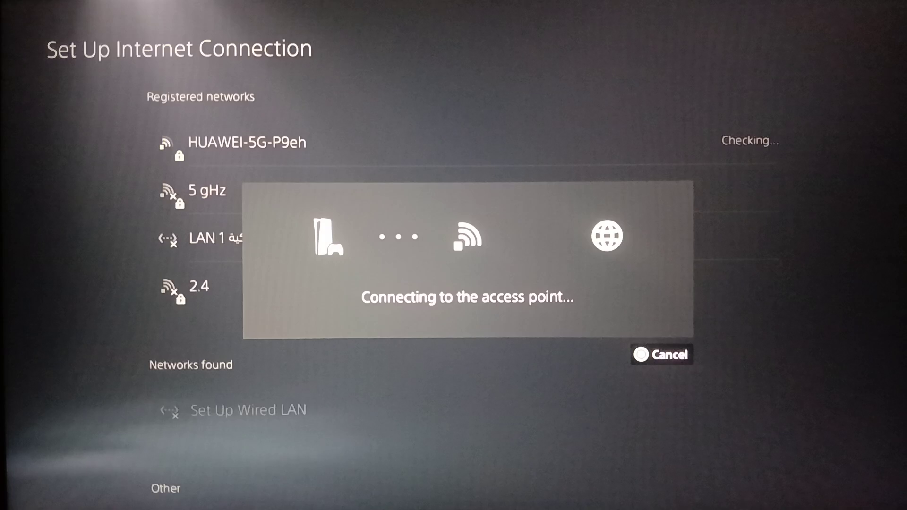
pyautogui.press('Escape')
pyautogui.press('Escape')
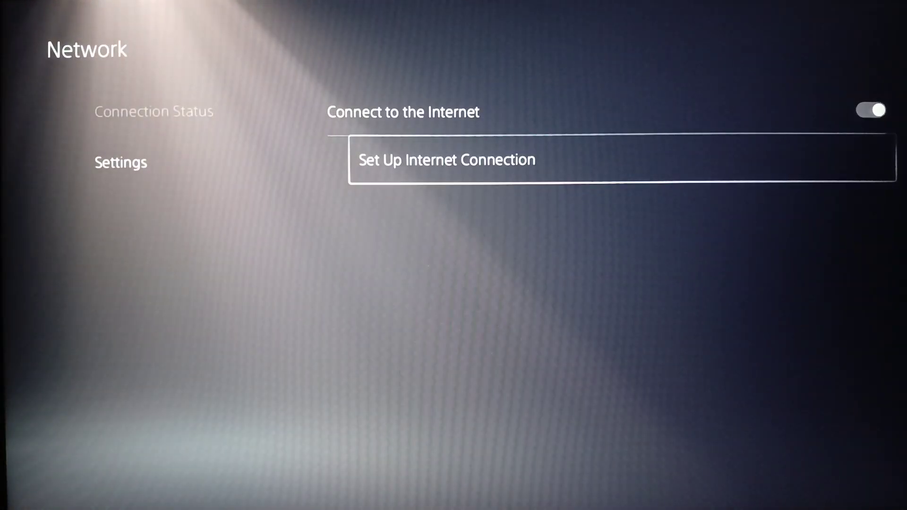
pyautogui.press('Escape')
pyautogui.press('Escape')
pyautogui.press('Escape')
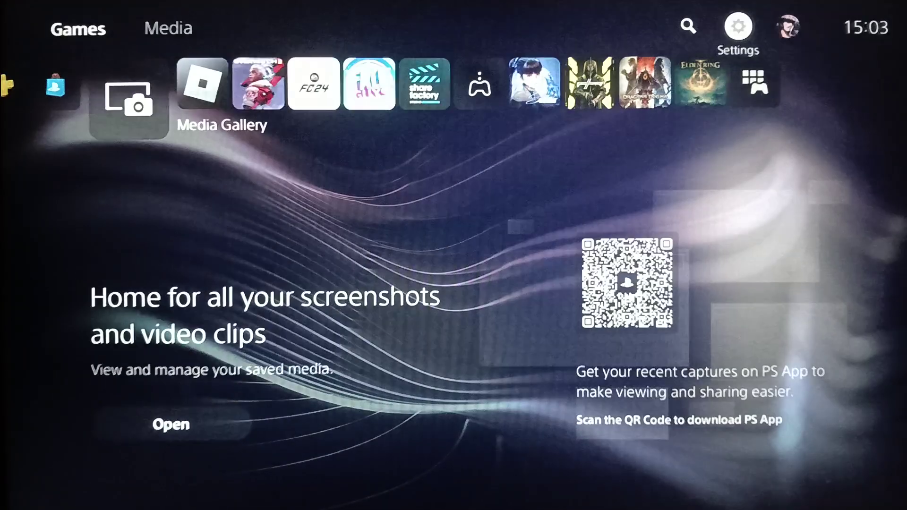
pyautogui.press('Left')
pyautogui.press('Left')
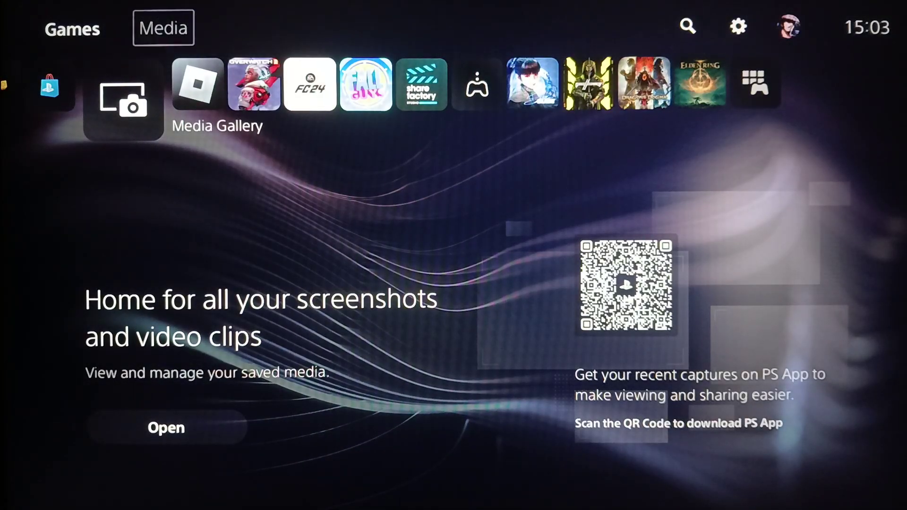